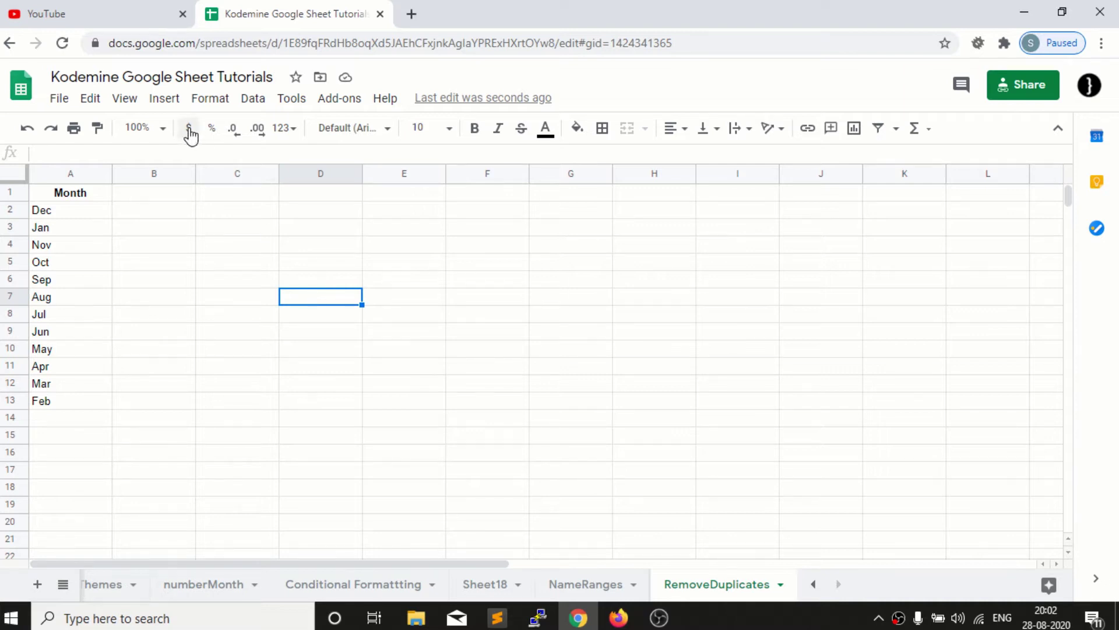
Select the twelve month names in A2:A13.
{"action": "left_click", "coordinate": [88, 220]}
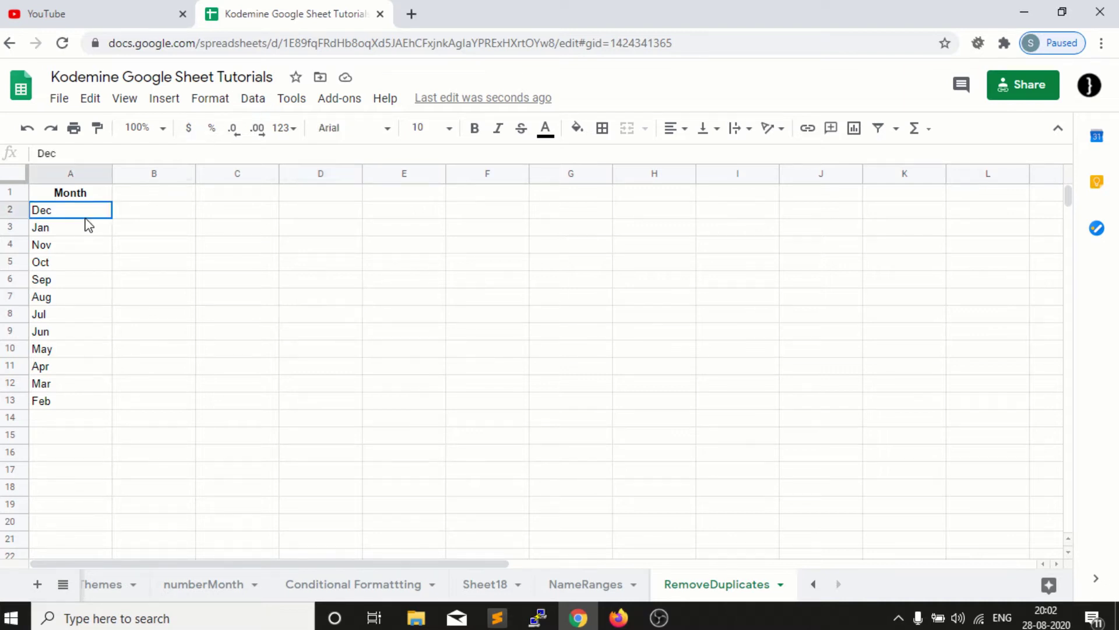
{"action": "key", "text": "shift+Down"}
{"action": "key", "text": "shift+Down"}
{"action": "key", "text": "shift+Down"}
{"action": "key", "text": "shift+Down"}
{"action": "key", "text": "shift+Down"}
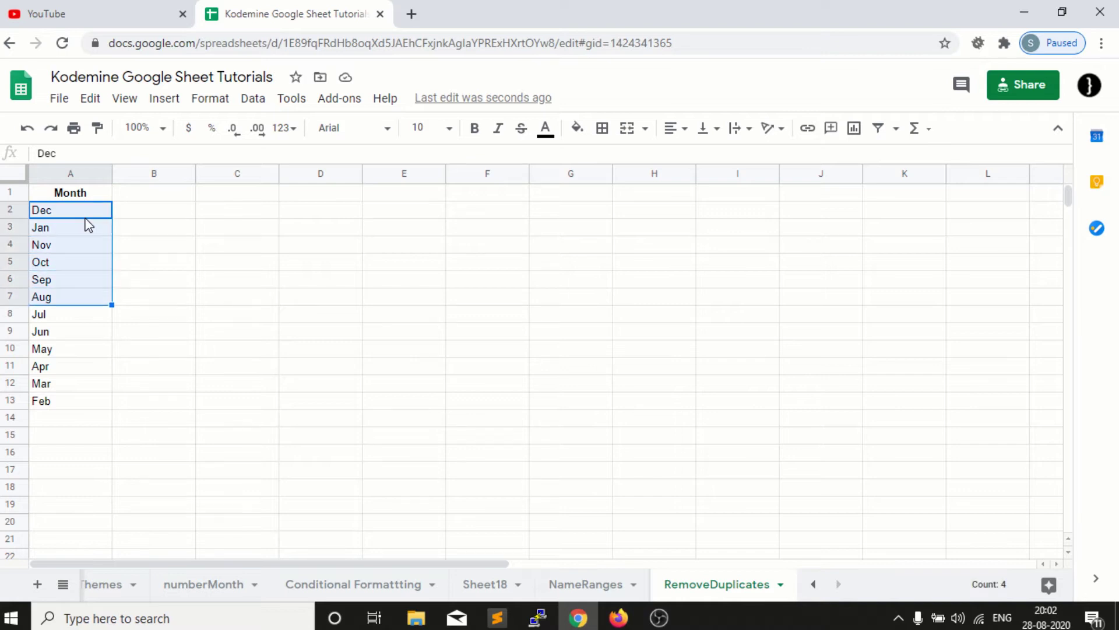
{"action": "key", "text": "shift+Down"}
{"action": "key", "text": "shift+Down"}
{"action": "key", "text": "shift+Down"}
{"action": "key", "text": "shift+Down"}
{"action": "key", "text": "shift+Down"}
{"action": "key", "text": "shift+Down"}
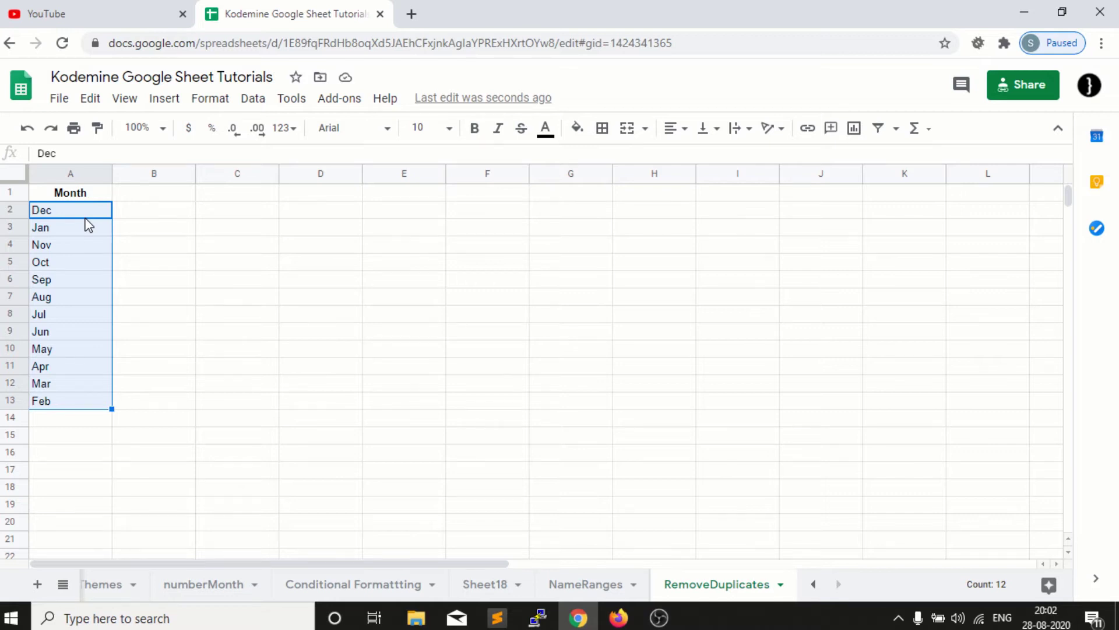
Bring up Data > Protected sheets and ranges for A2:A13, keeping Range rather than Sheet protection.
{"action": "left_click", "coordinate": [255, 98]}
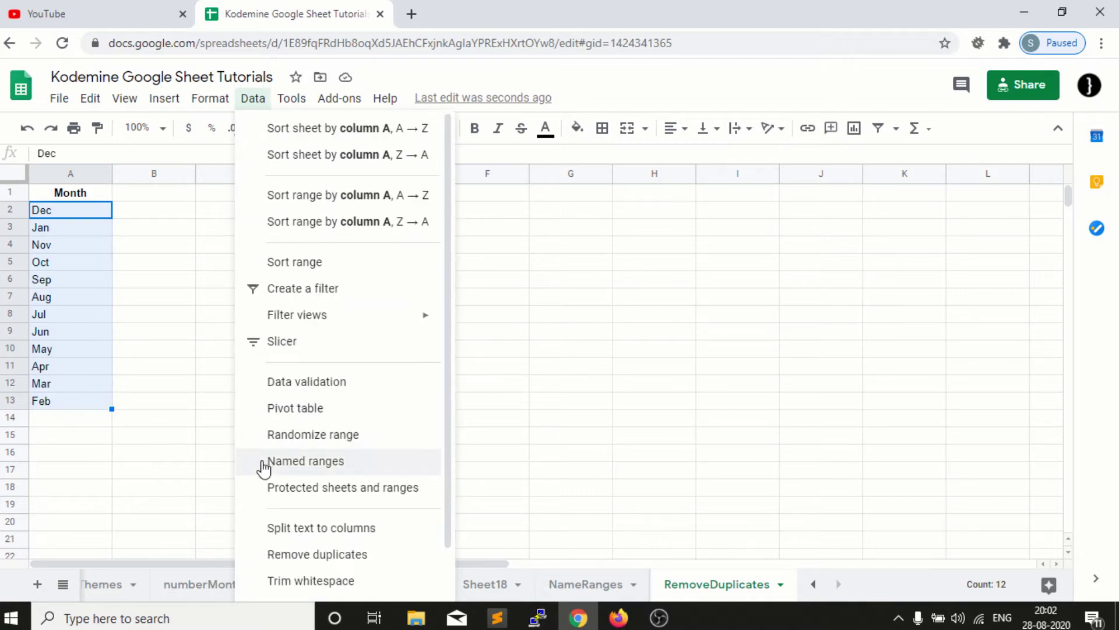
{"action": "left_click", "coordinate": [324, 487]}
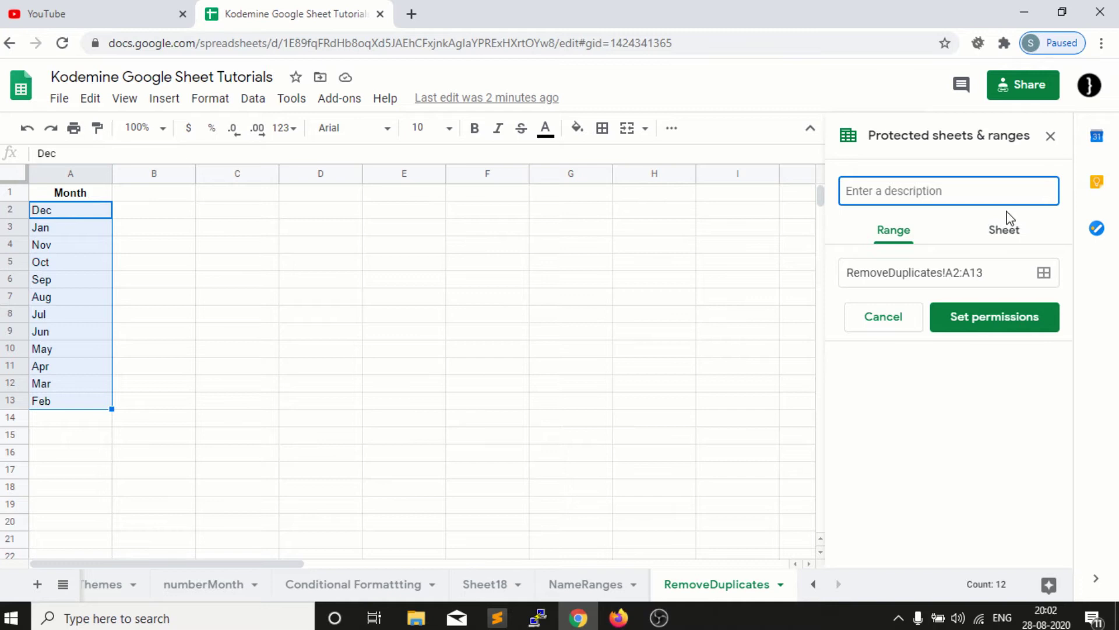
{"action": "left_click", "coordinate": [1006, 241]}
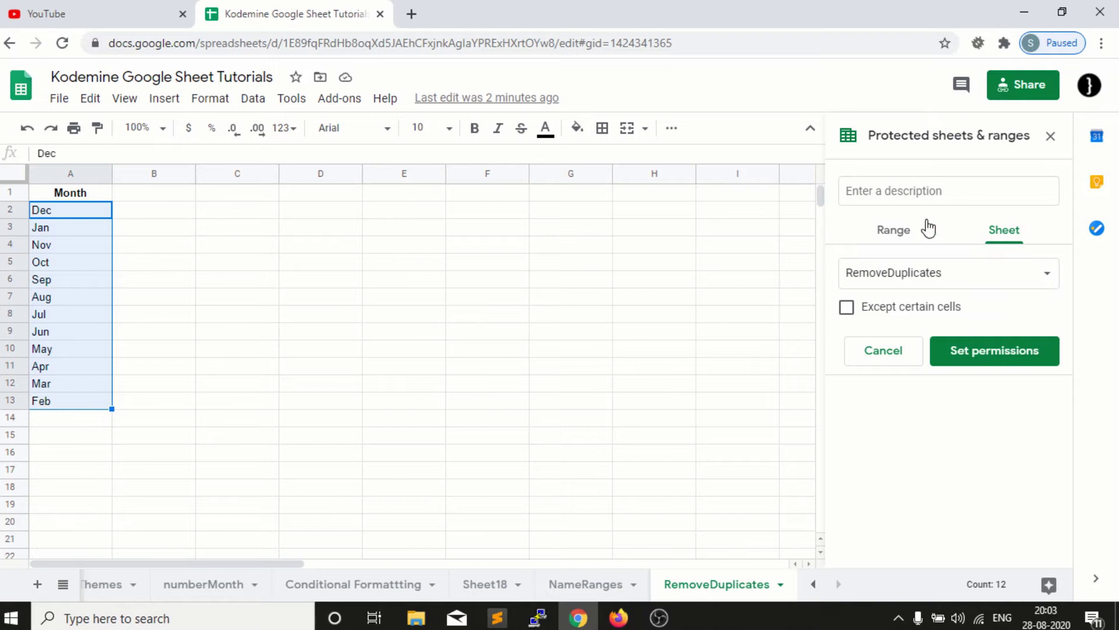
{"action": "left_click", "coordinate": [894, 232]}
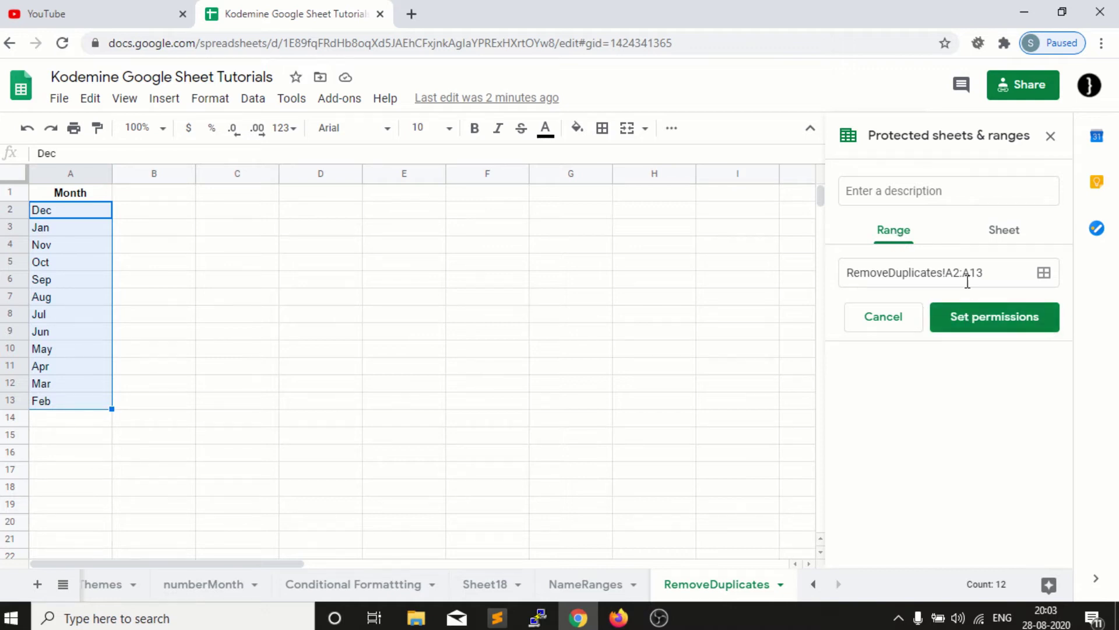
Set A2:A13 permissions to 'Show a warning when editing this range' and confirm.
{"action": "left_click", "coordinate": [978, 315]}
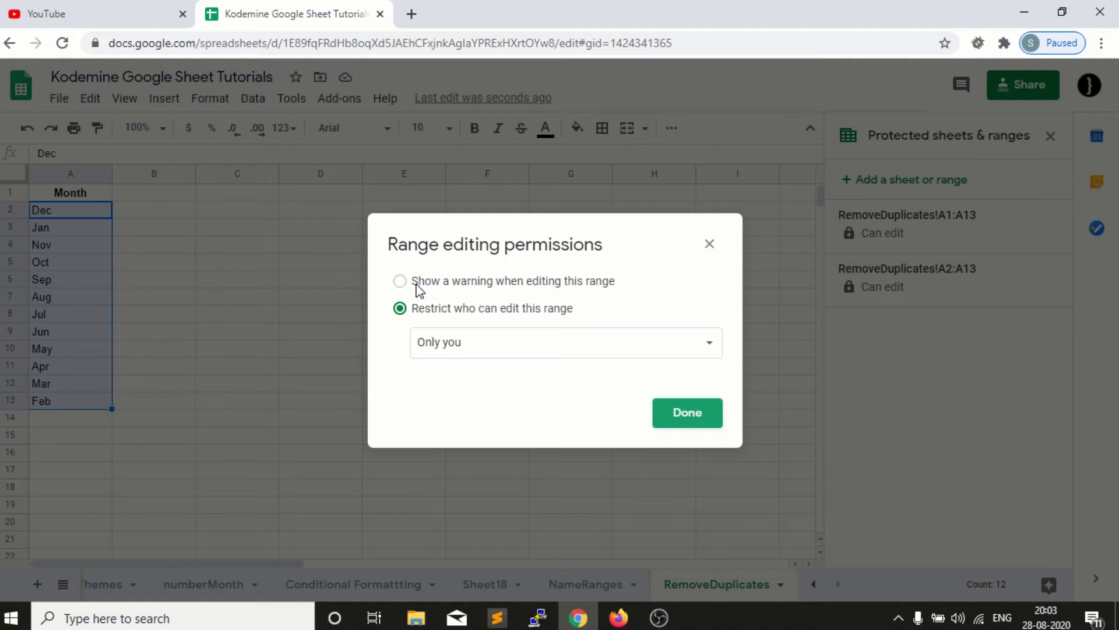
{"action": "left_click", "coordinate": [418, 289]}
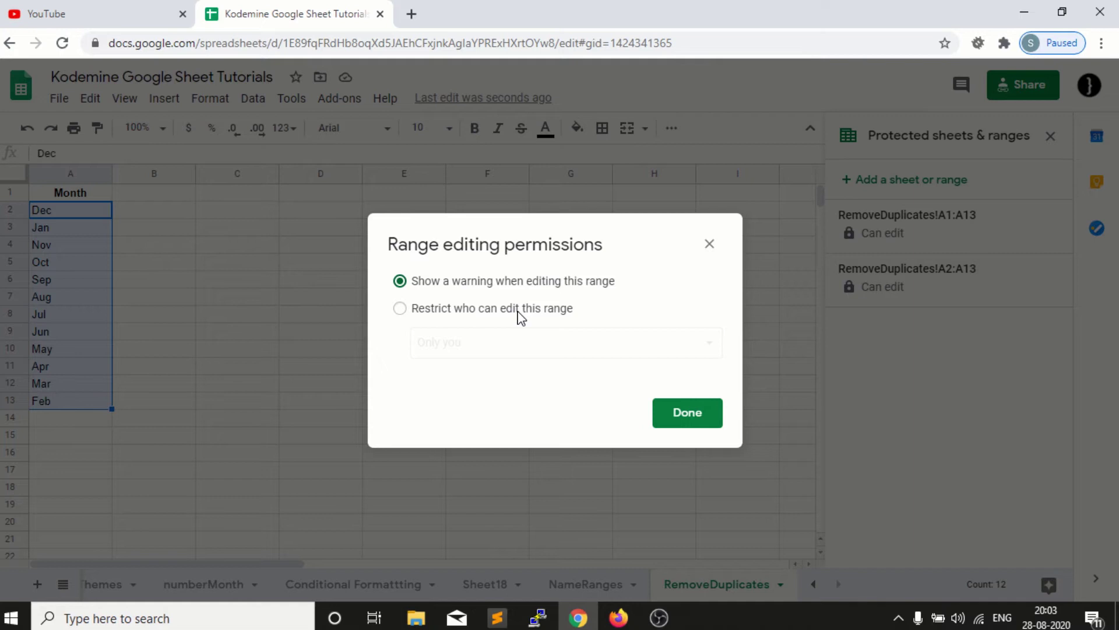
{"action": "left_click", "coordinate": [696, 416]}
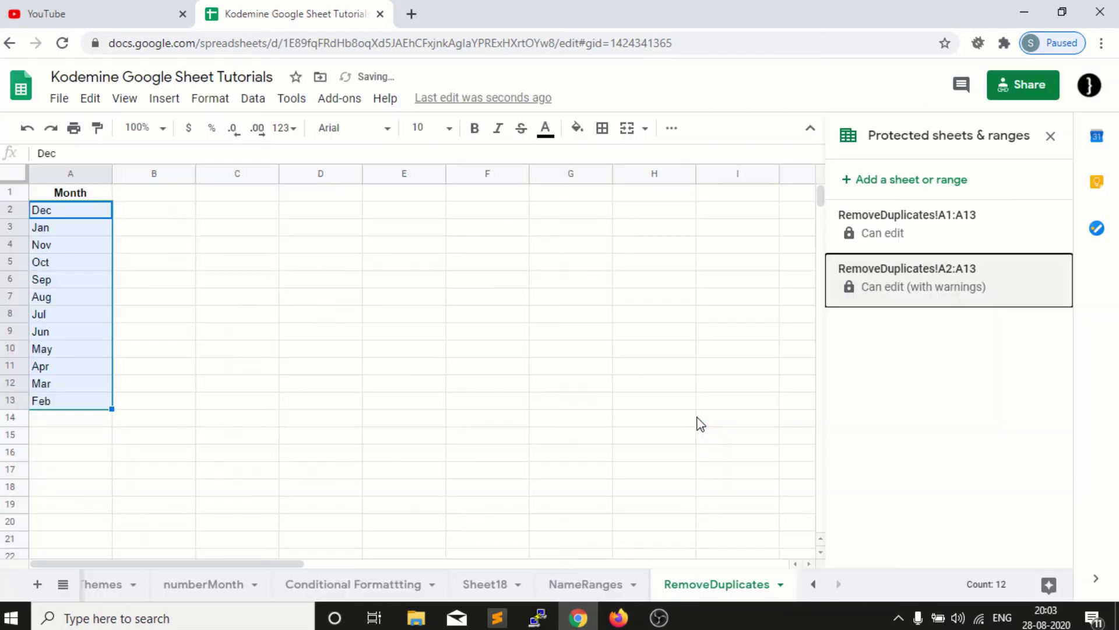
Shorten Nov in A4 and cancel at the Heads up warning.
{"action": "left_click", "coordinate": [400, 339]}
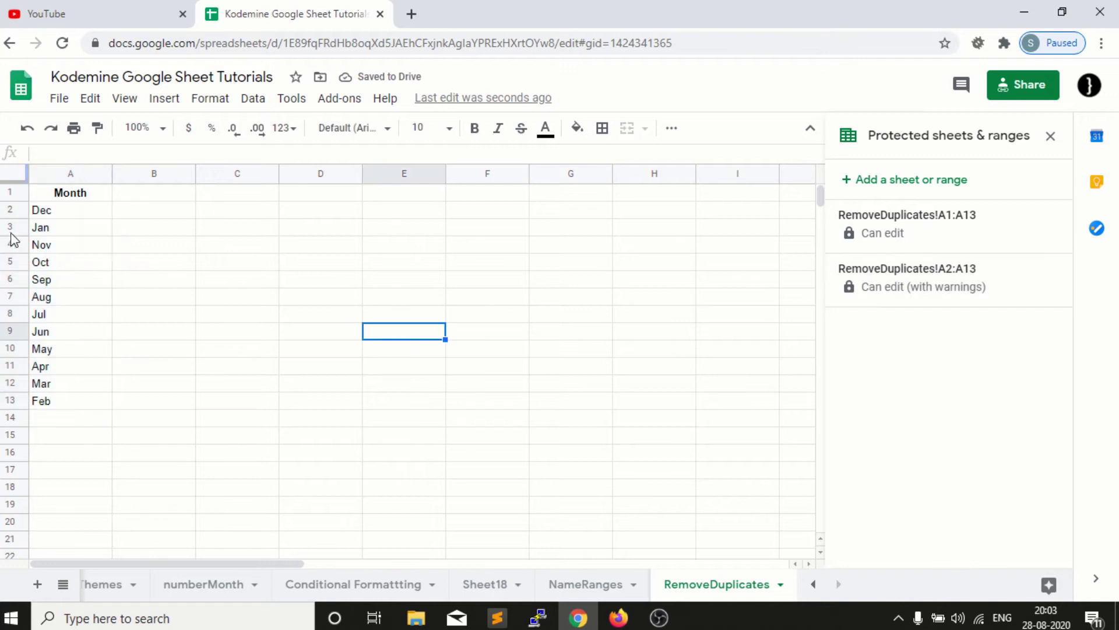
{"action": "left_click", "coordinate": [84, 247]}
{"action": "double_click", "coordinate": [84, 245]}
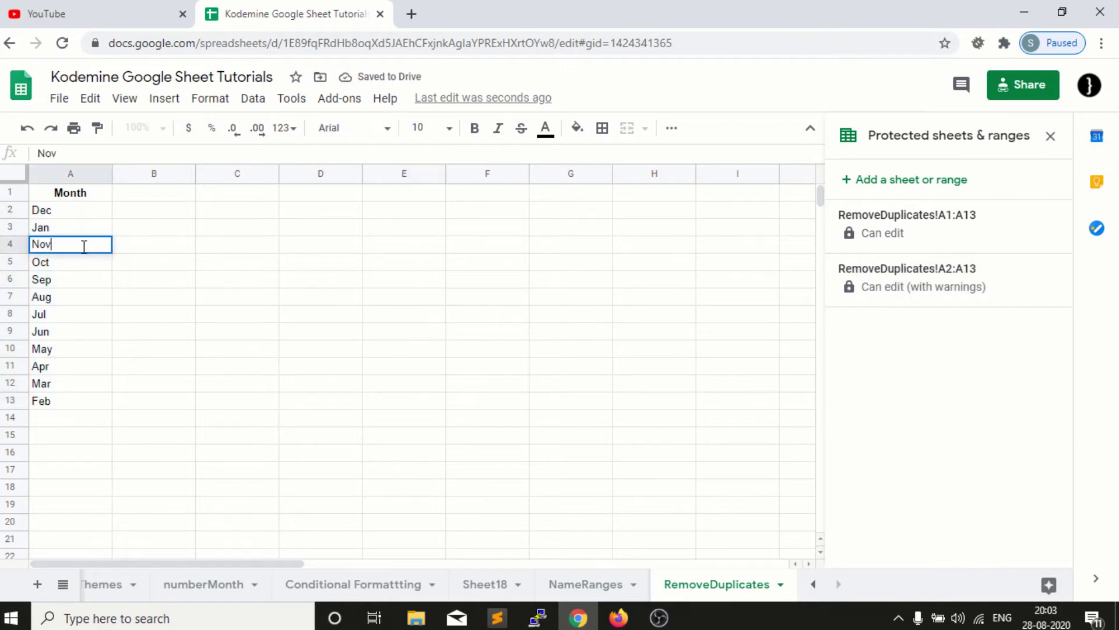
{"action": "key", "text": "BackSpace"}
{"action": "key", "text": "Return"}
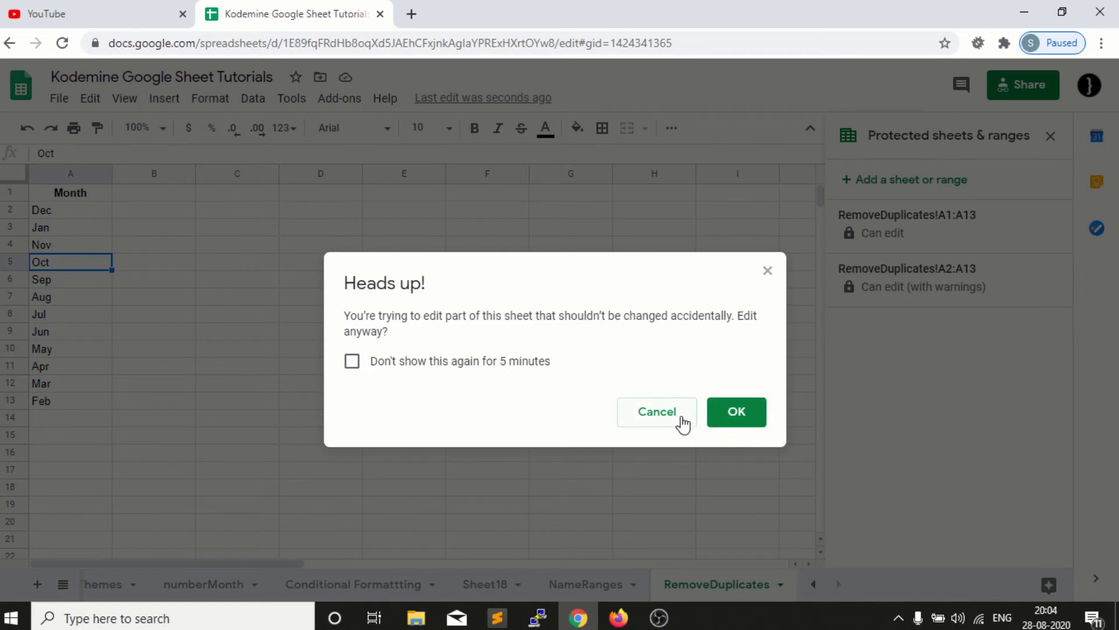
{"action": "left_click", "coordinate": [662, 417]}
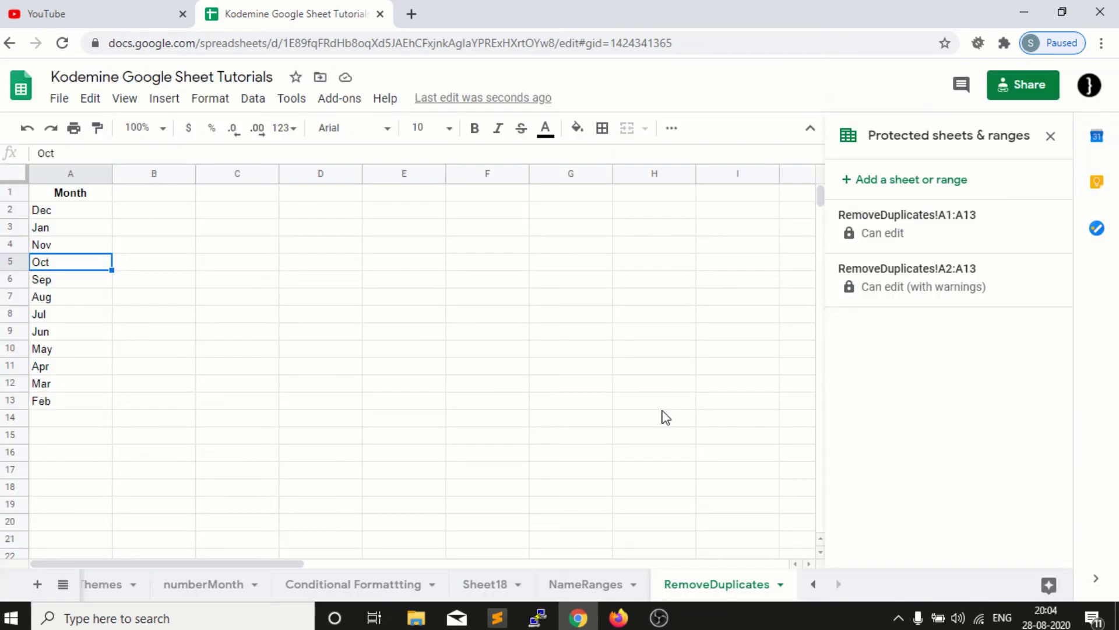
Shorten Nov in A4 again, accept the warning, then undo so A4 reads Nov.
{"action": "left_click", "coordinate": [79, 251]}
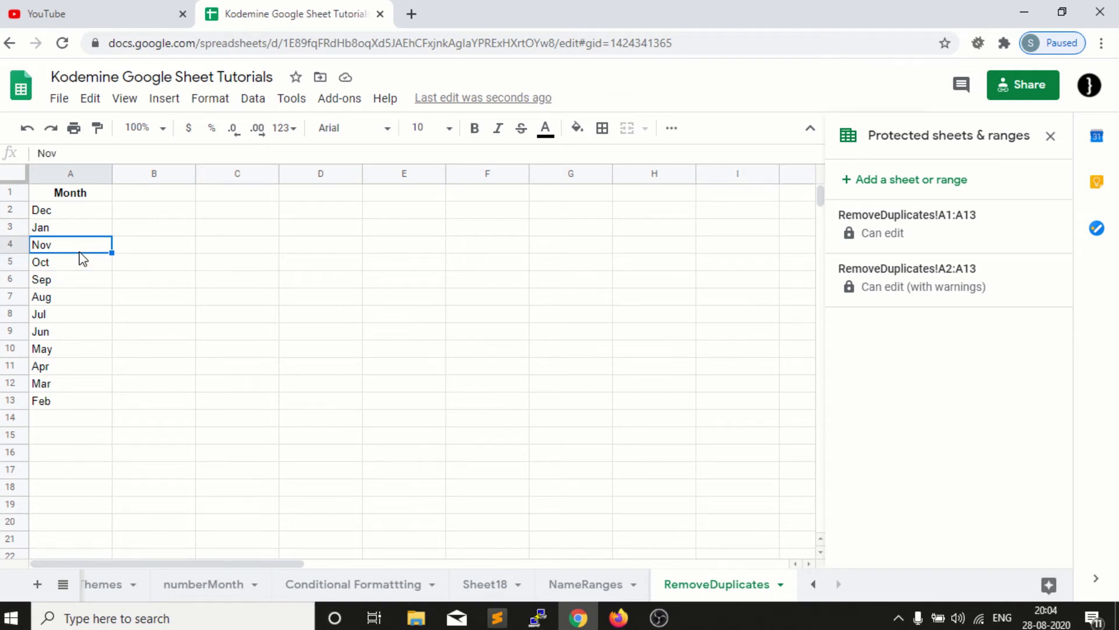
{"action": "double_click", "coordinate": [80, 252]}
{"action": "key", "text": "BackSpace"}
{"action": "key", "text": "BackSpace"}
{"action": "key", "text": "Return"}
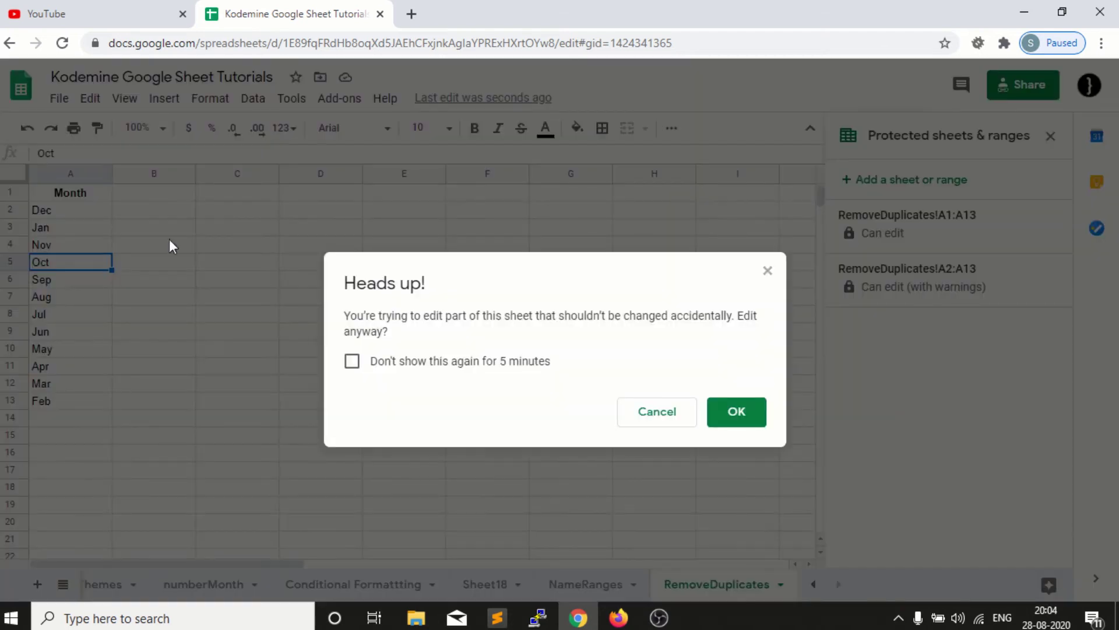
{"action": "left_click", "coordinate": [732, 415]}
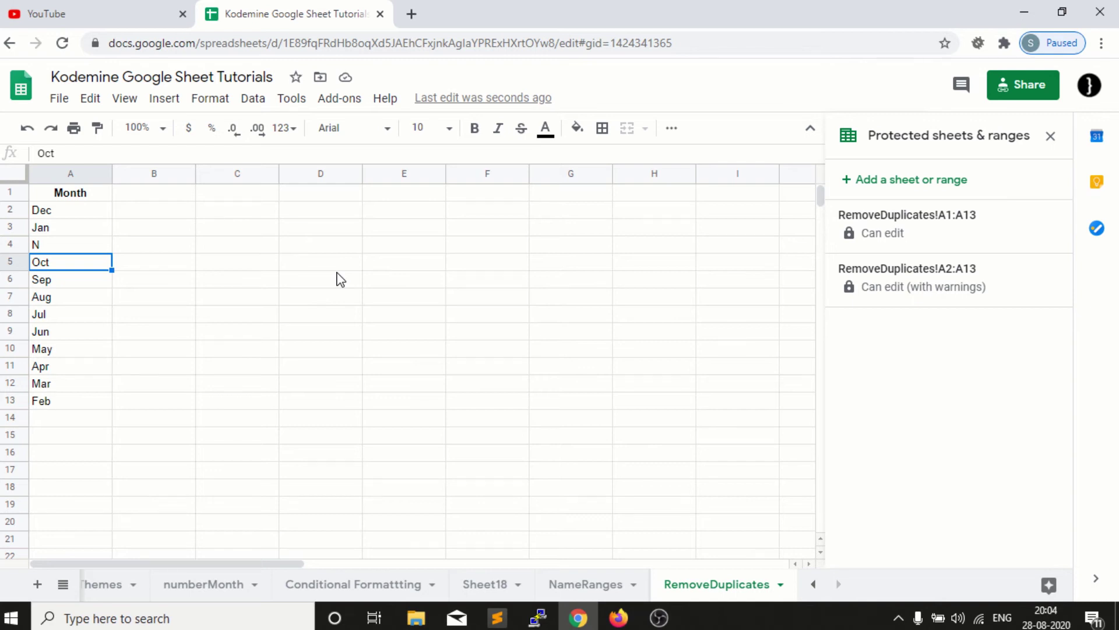
{"action": "key", "text": "ctrl+z"}
Undo the warning setting and add a new A2:A13 protection described 'ProtectFromOther', reaching its permissions.
{"action": "key", "text": "ctrl+z"}
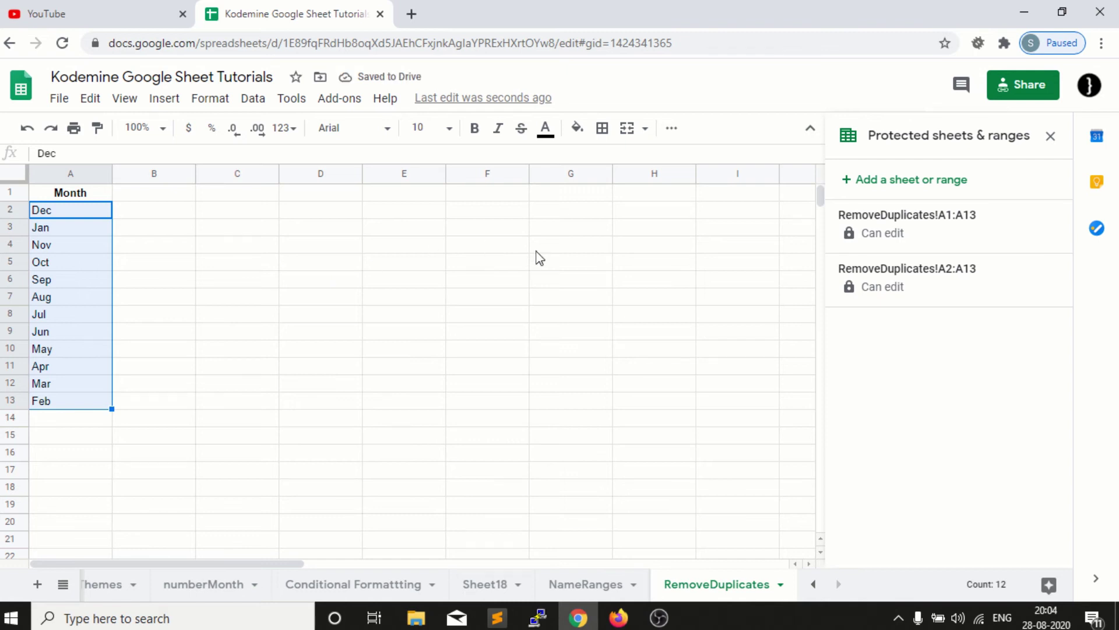
{"action": "left_click", "coordinate": [897, 187]}
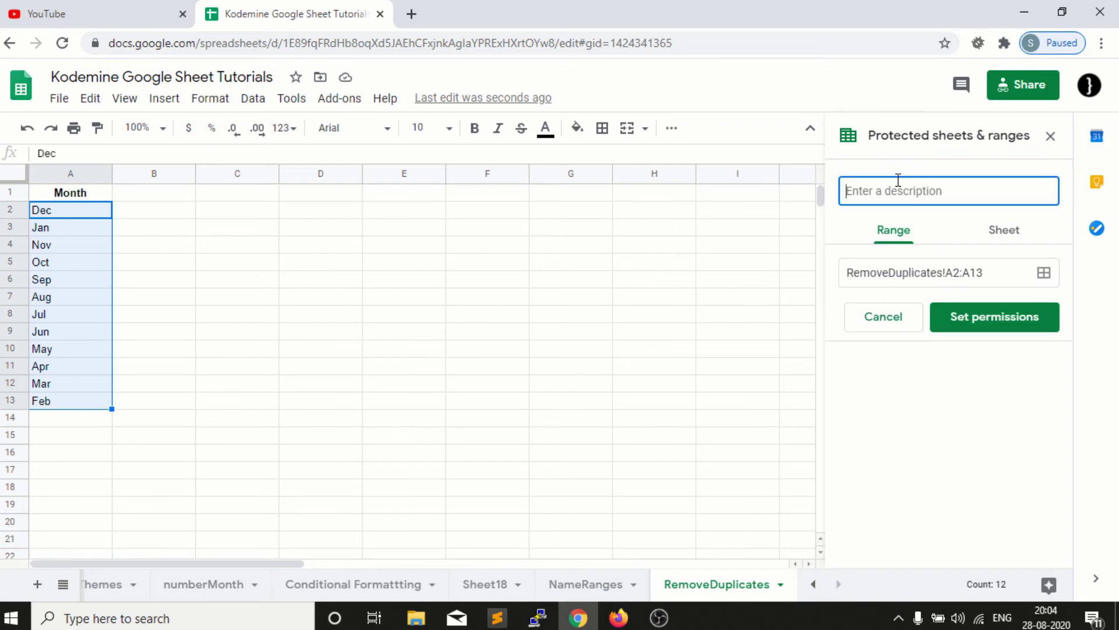
{"action": "type", "text": "Pro"}
{"action": "type", "text": "tectFromO"}
{"action": "type", "text": "ther"}
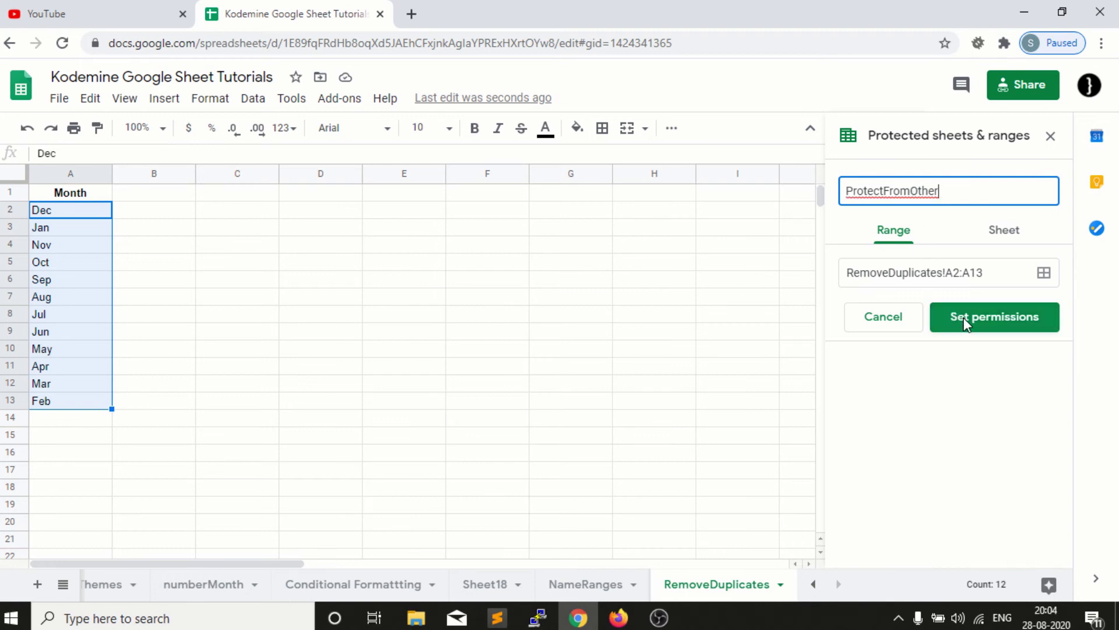
{"action": "left_click", "coordinate": [961, 320]}
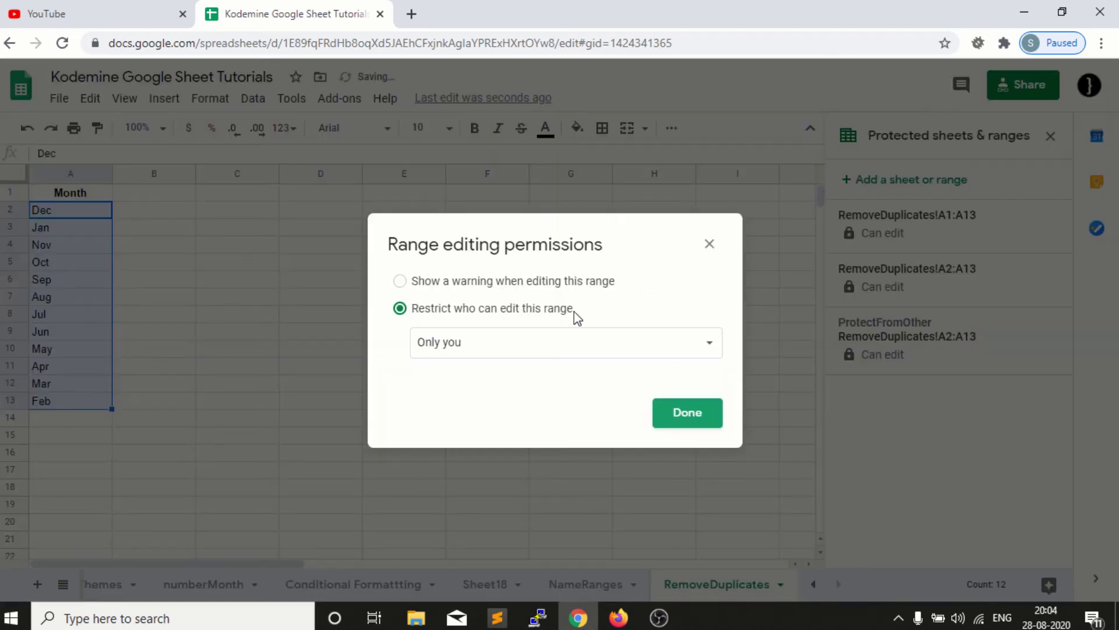
Try Custom editors, then restrict ProtectFromOther editing to 'Only you' and save.
{"action": "left_click", "coordinate": [536, 348]}
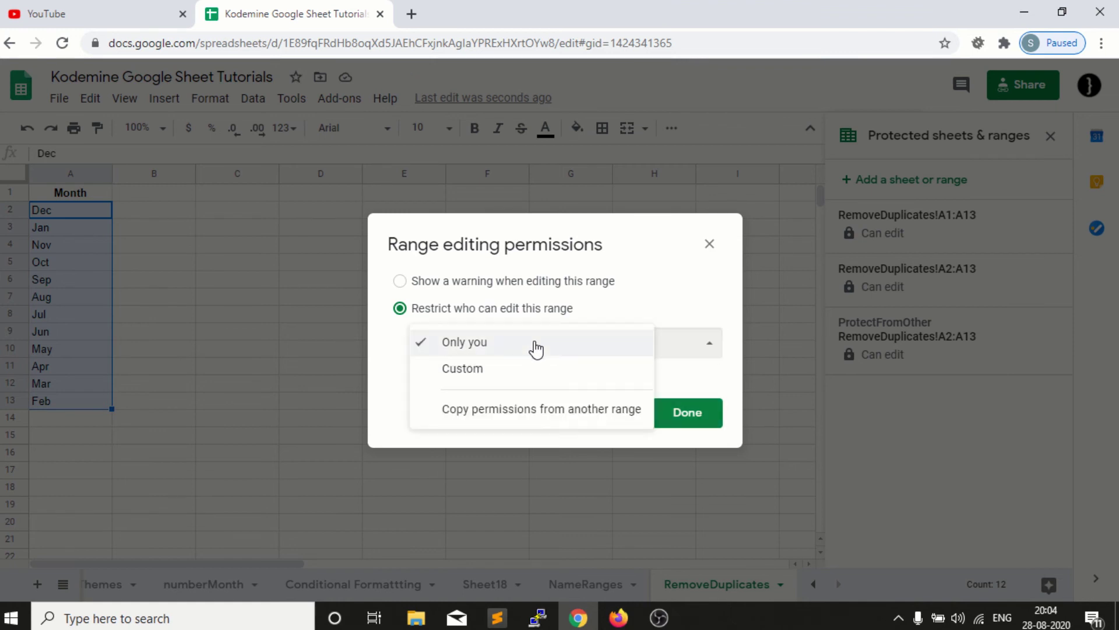
{"action": "left_click", "coordinate": [525, 371]}
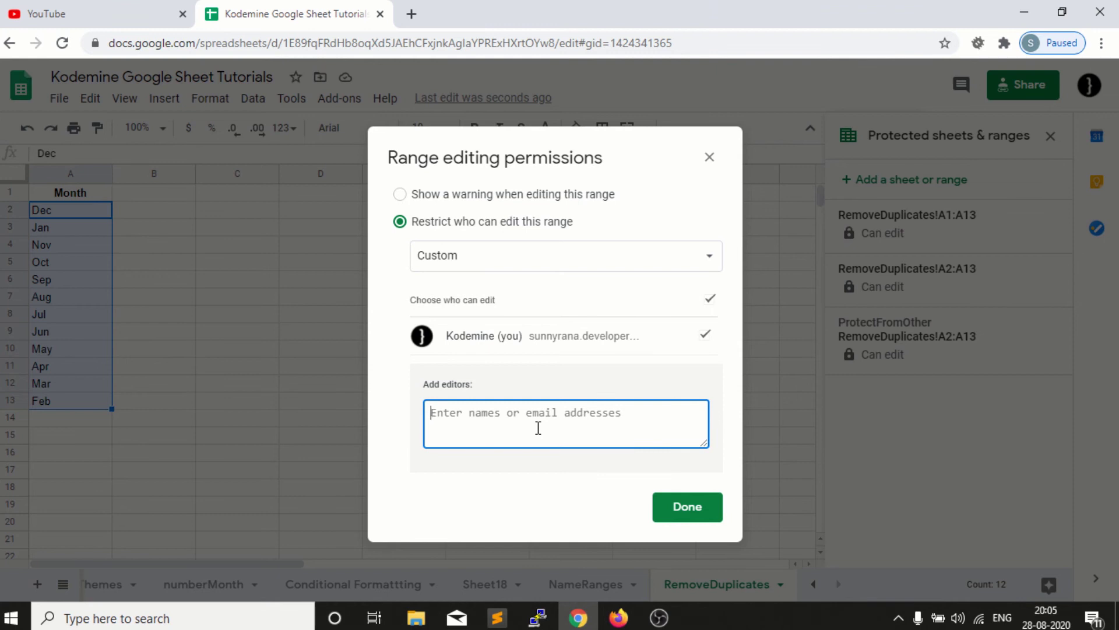
{"action": "left_click", "coordinate": [624, 263]}
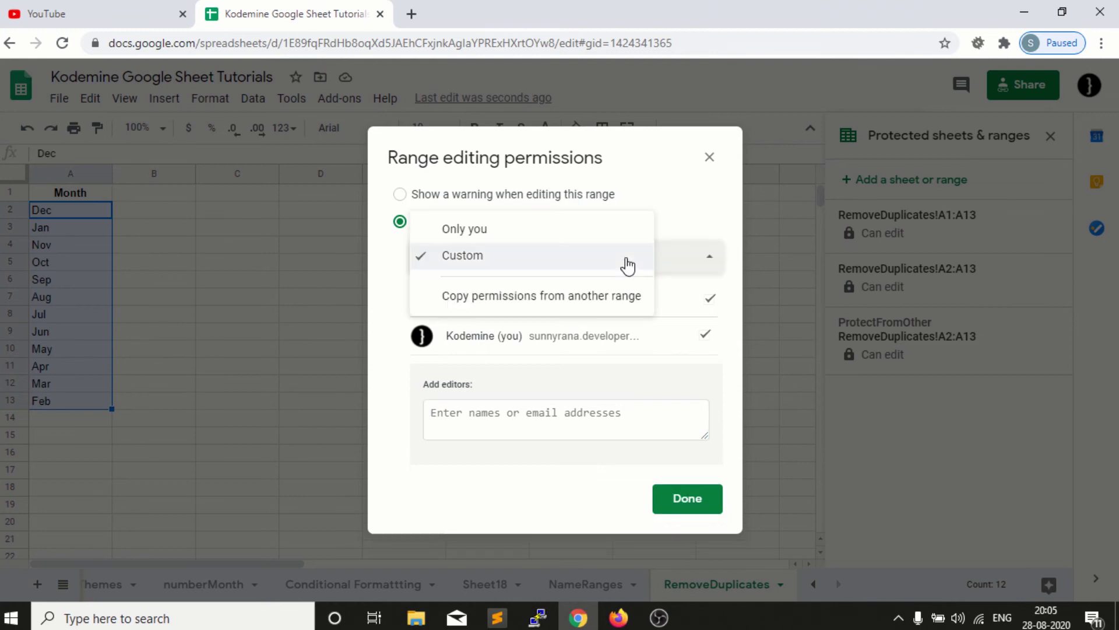
{"action": "left_click", "coordinate": [594, 245]}
{"action": "left_click", "coordinate": [677, 330]}
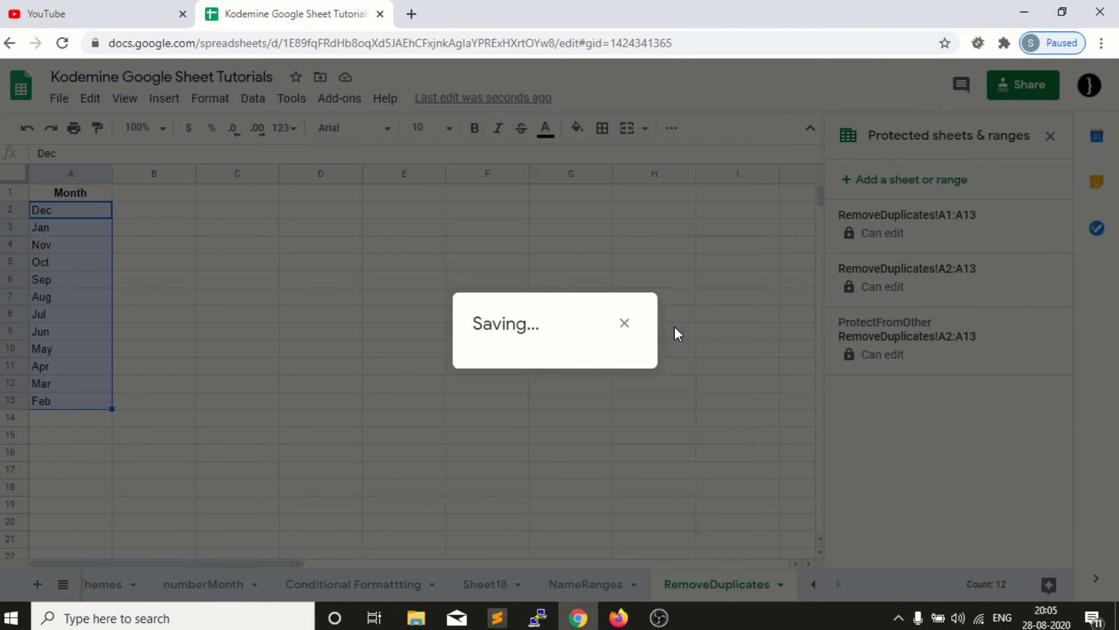